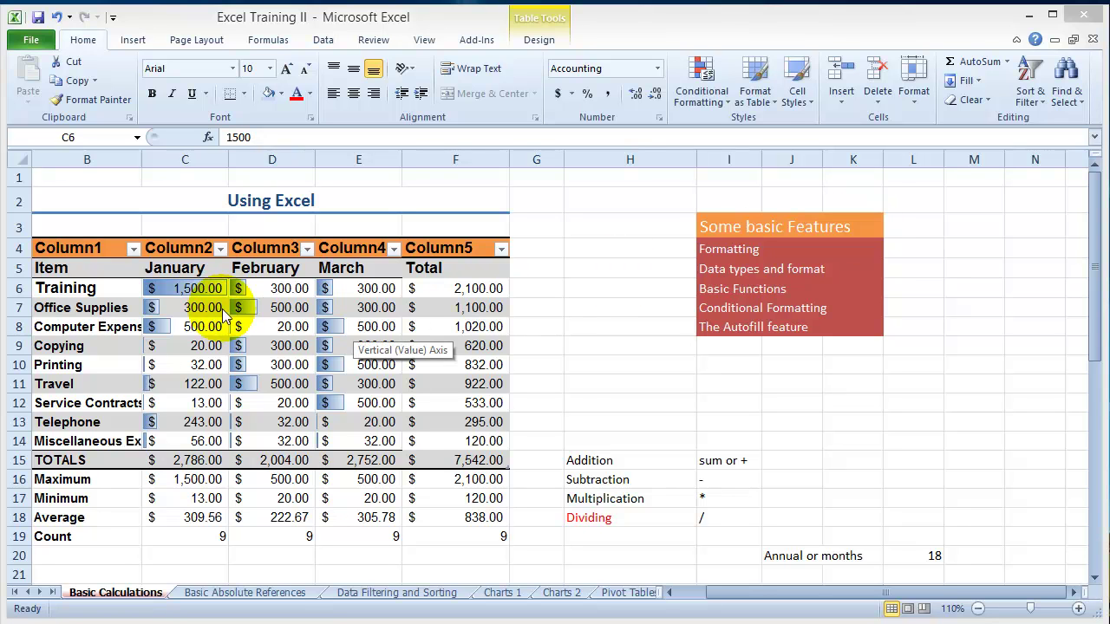
- Comment on C6 that the January Training amount exceeded budget due to the system upgrade
click(194, 327)
click(208, 329)
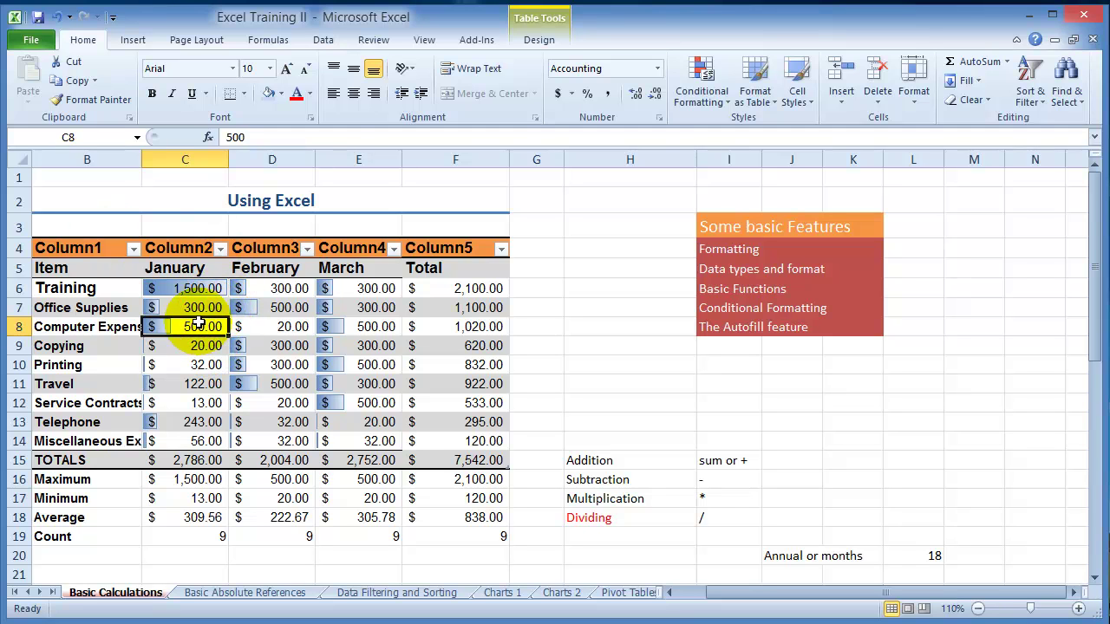
click(207, 288)
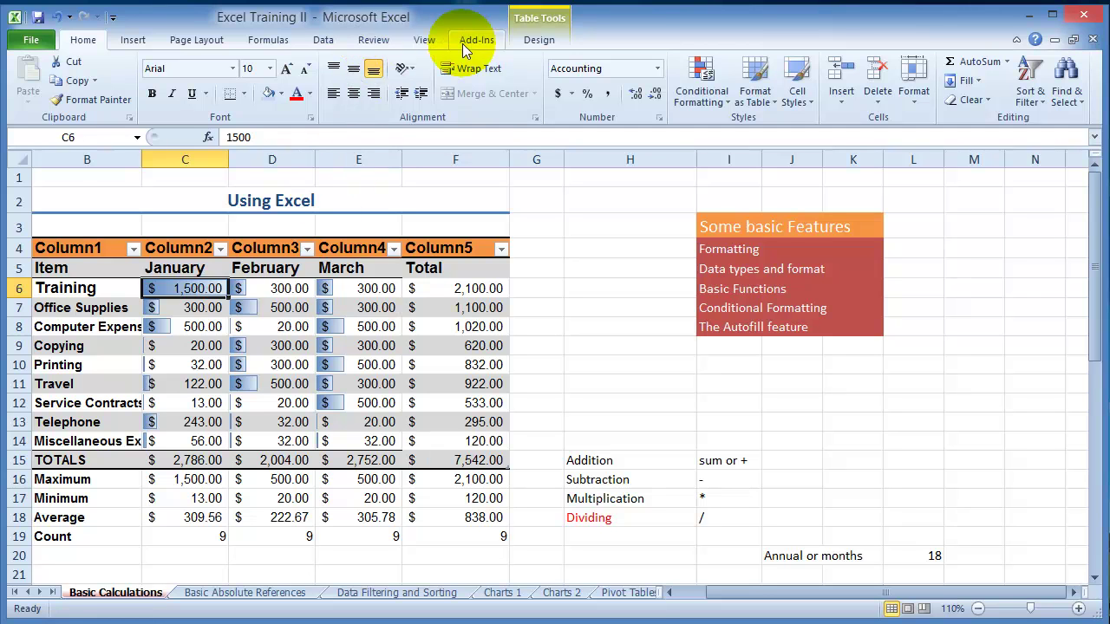
click(380, 41)
click(230, 94)
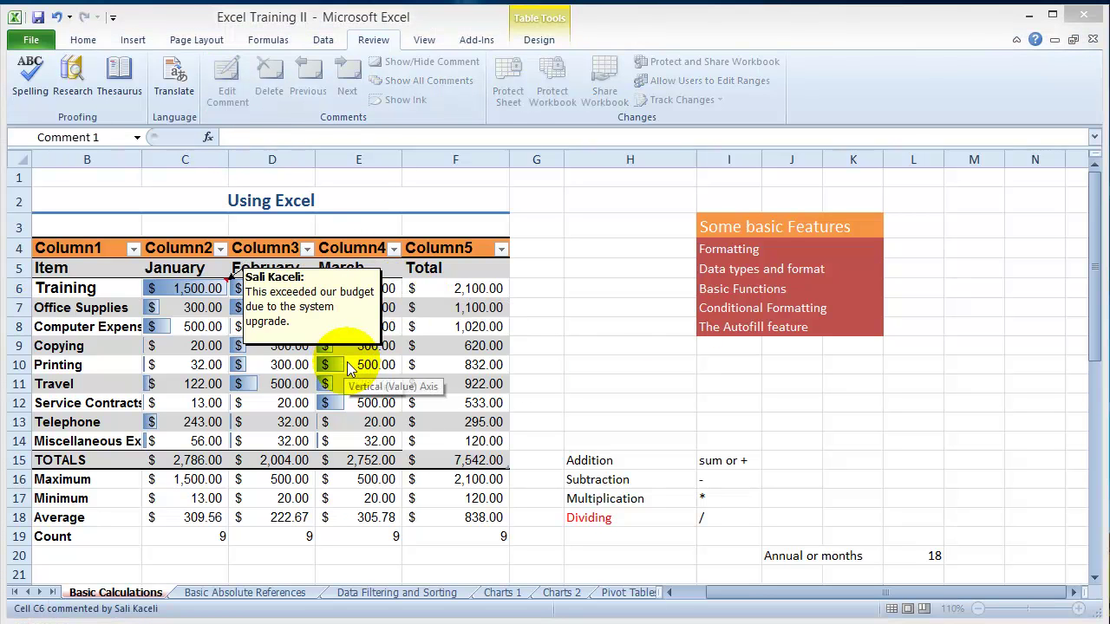
click(210, 307)
- Select cells C8, C10 and the Telephone total in F13
mouse_move(211, 286)
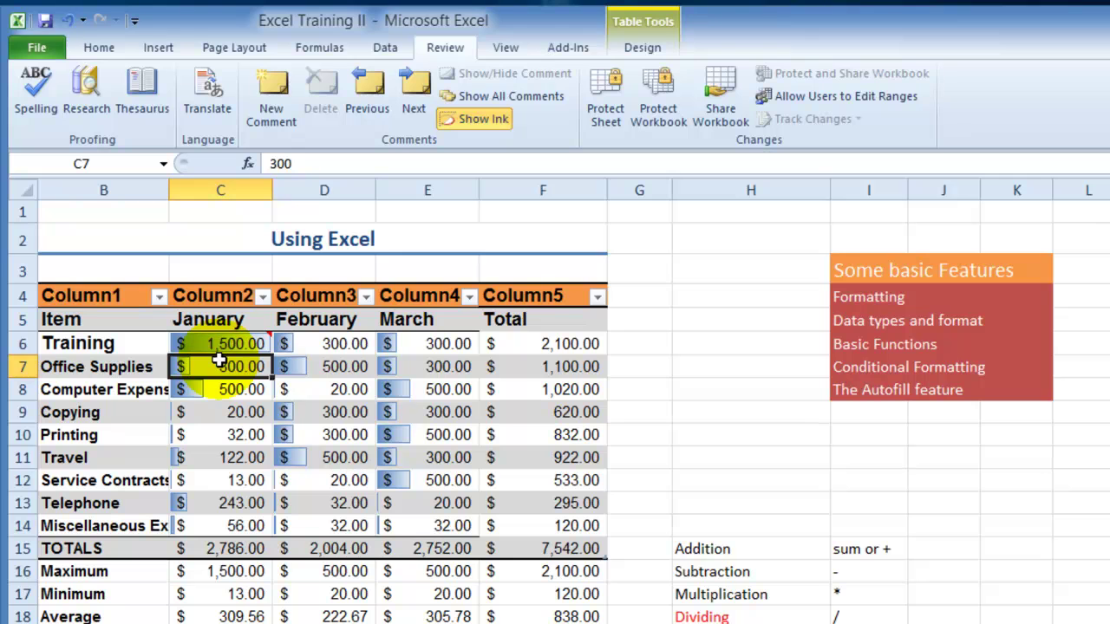
mouse_move(246, 343)
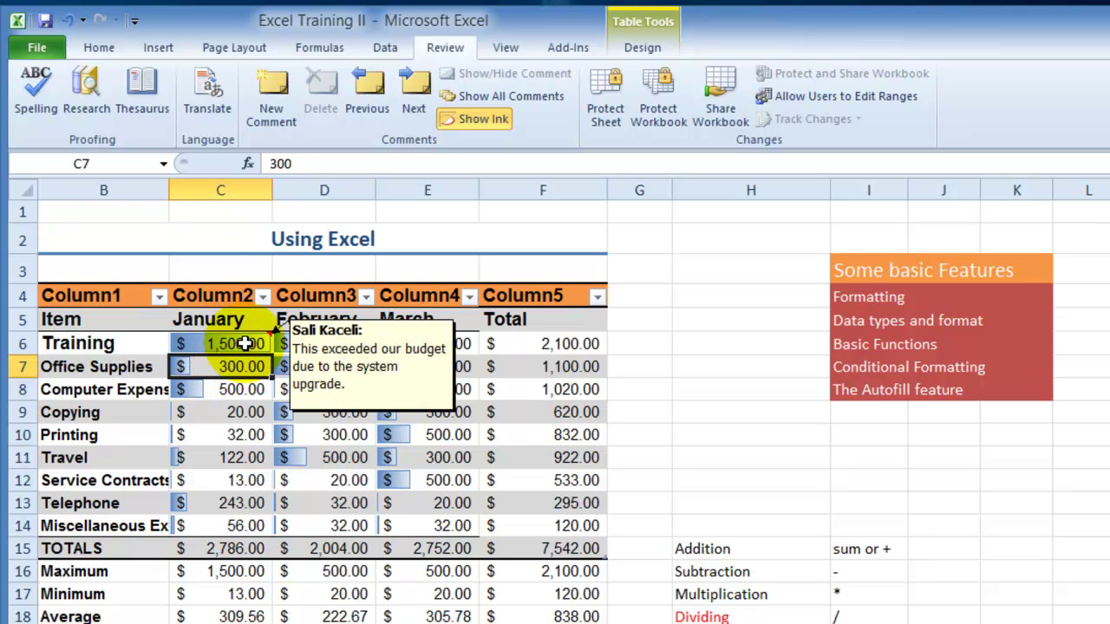
click(251, 390)
click(234, 425)
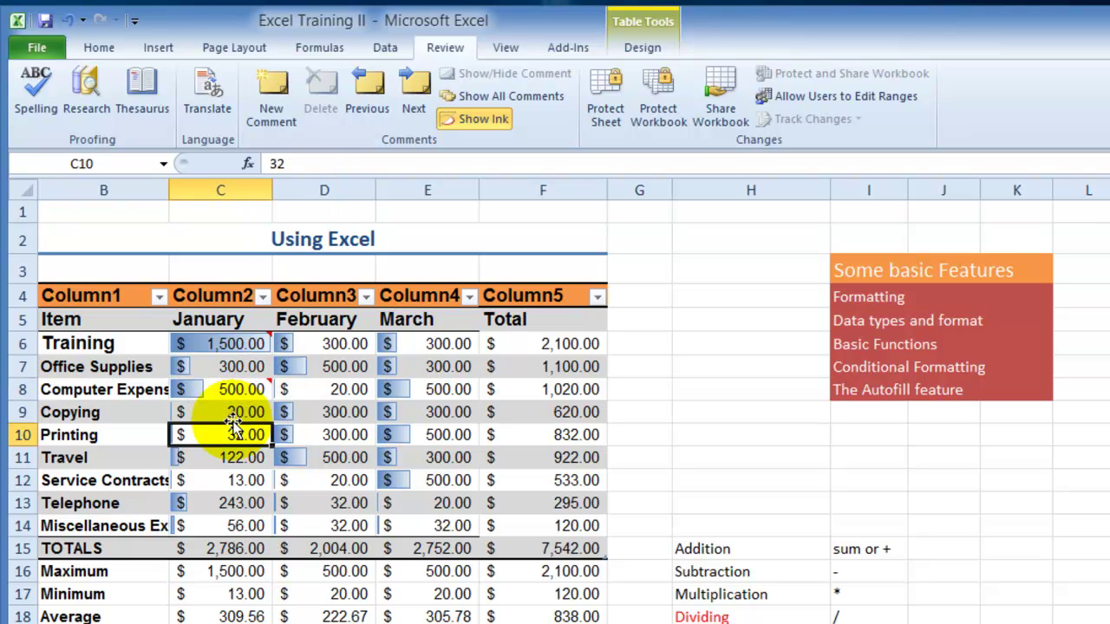
click(543, 503)
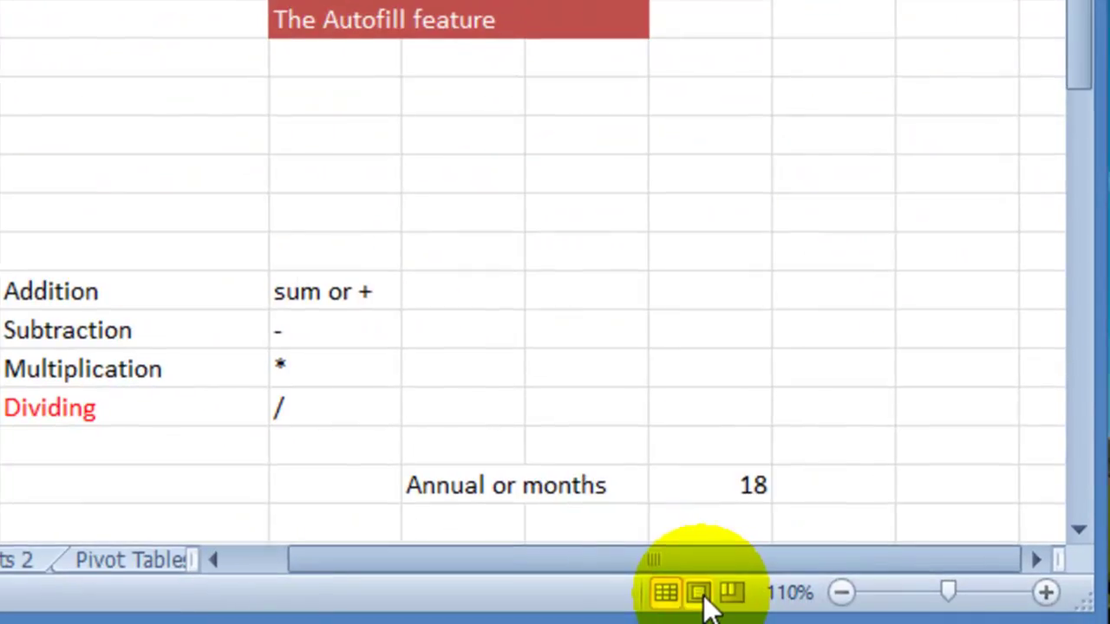
- Switch to Page Layout view and check the 'My budget' page header
click(738, 604)
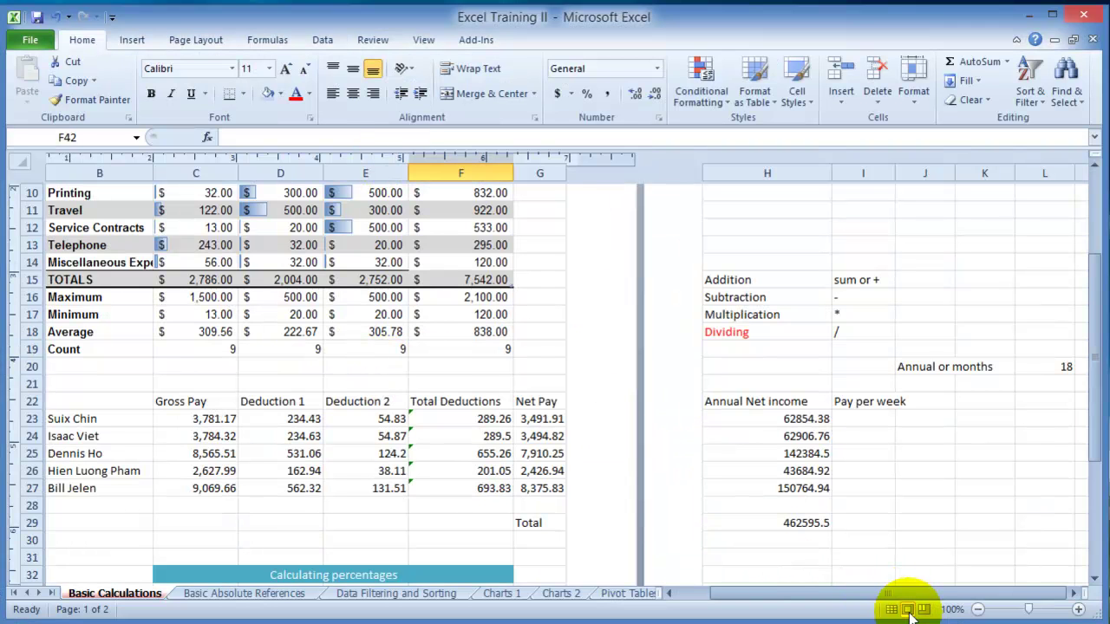
click(351, 383)
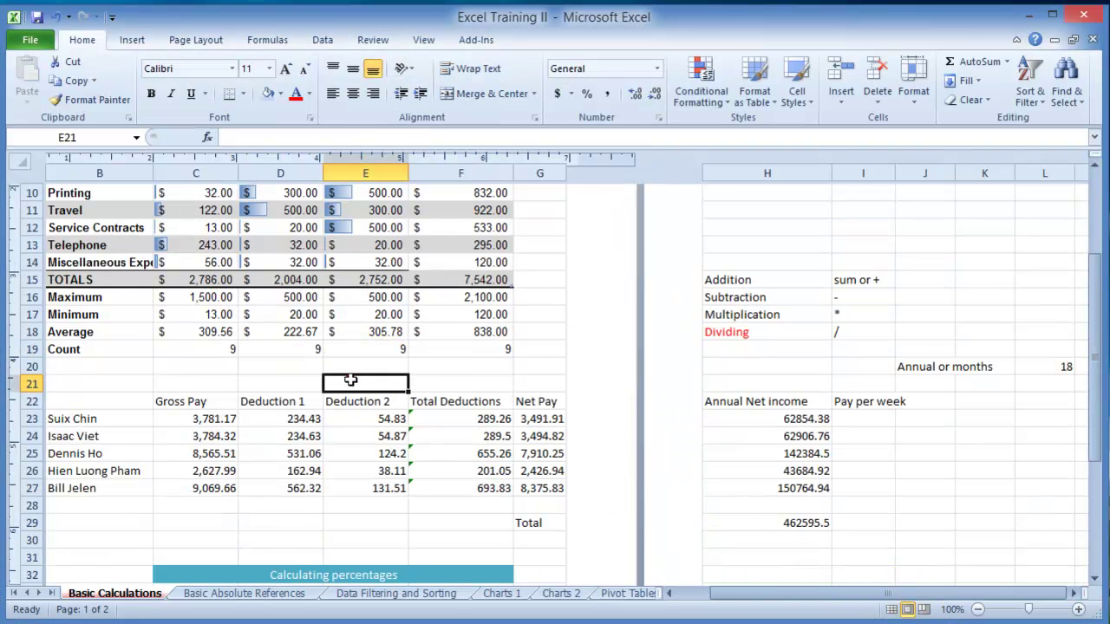
scroll(351, 380, up, 4)
click(265, 227)
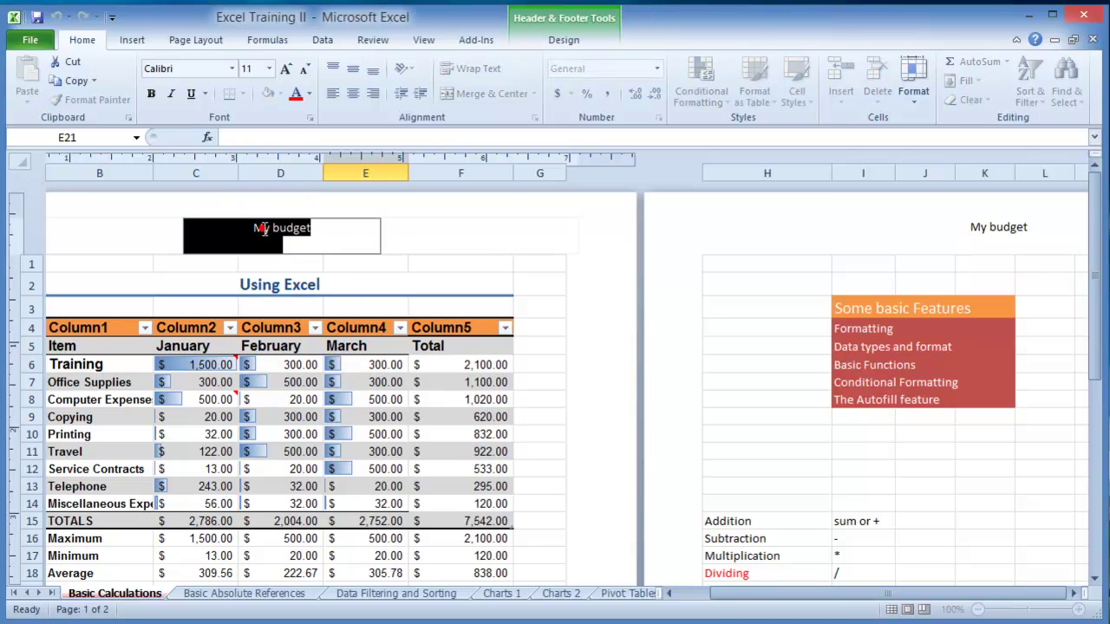
- Leave the header and begin editing the centre footer box
click(458, 423)
scroll(359, 389, down, 12)
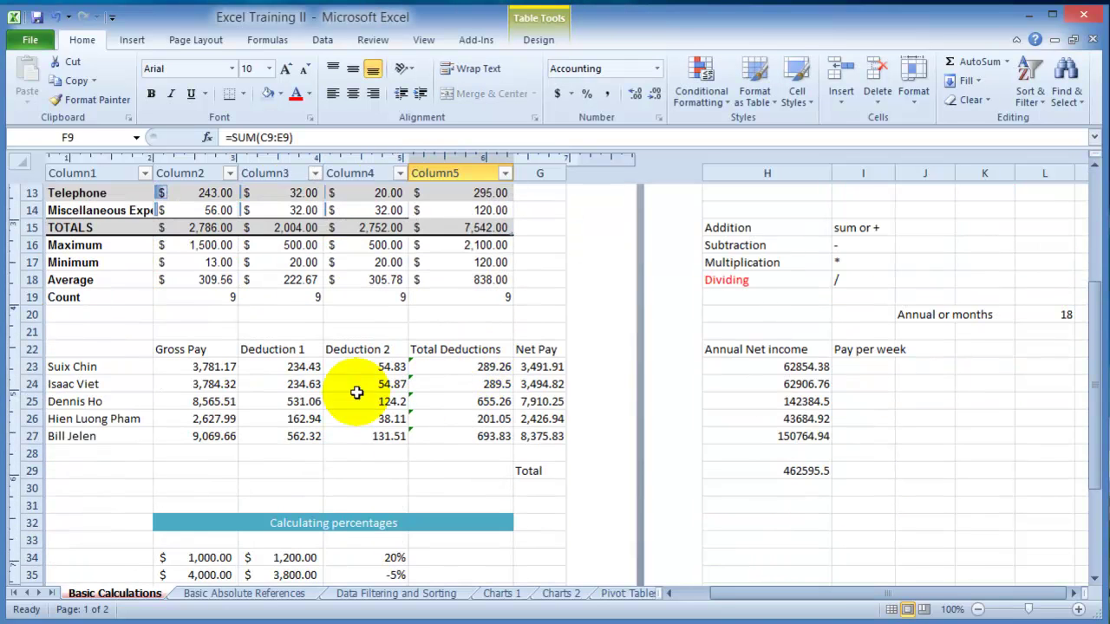
click(278, 377)
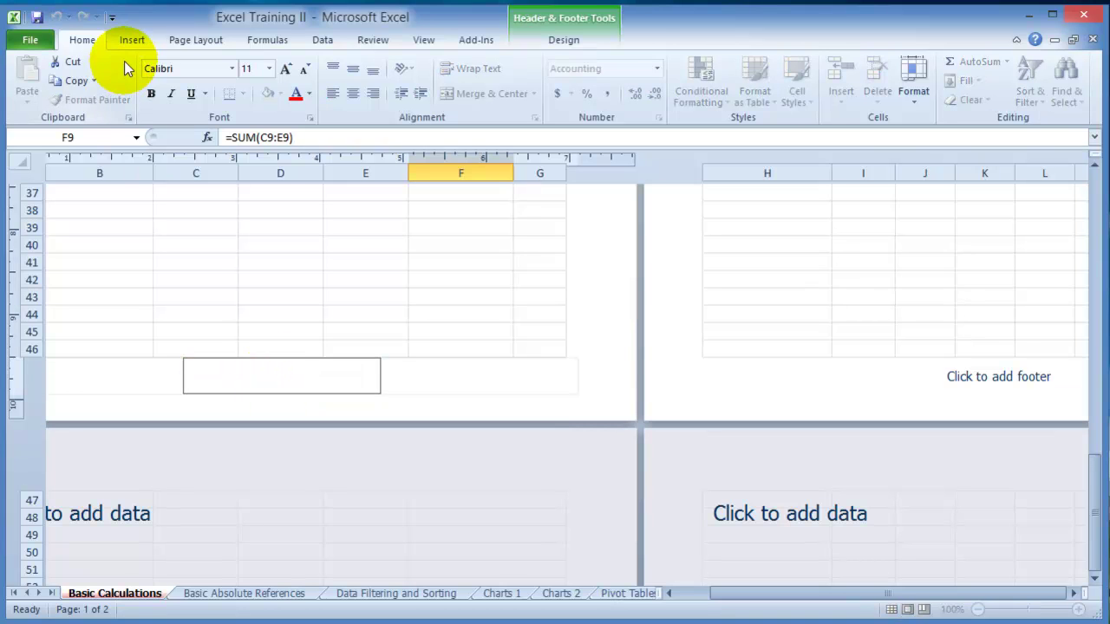
- Insert the page number followed by the current time into the centre footer
click(562, 40)
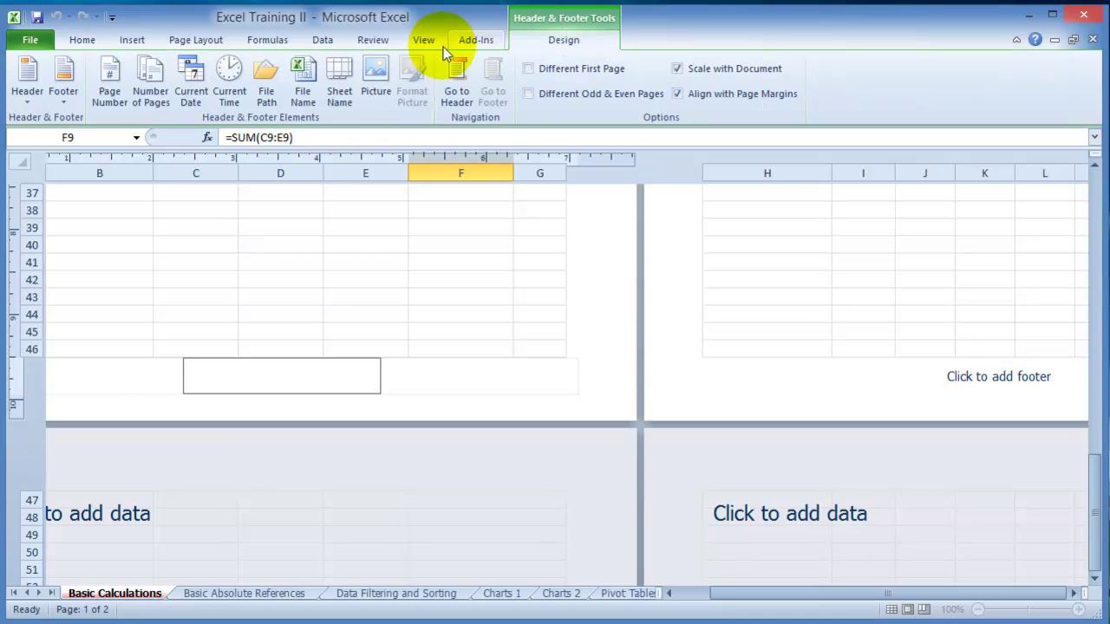
click(111, 100)
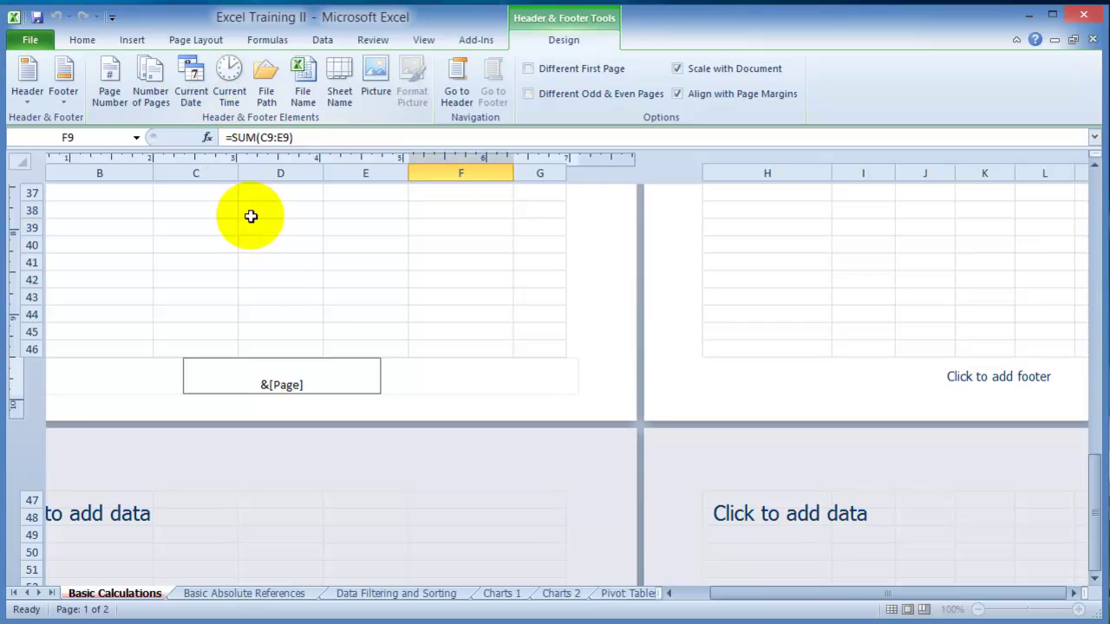
click(229, 79)
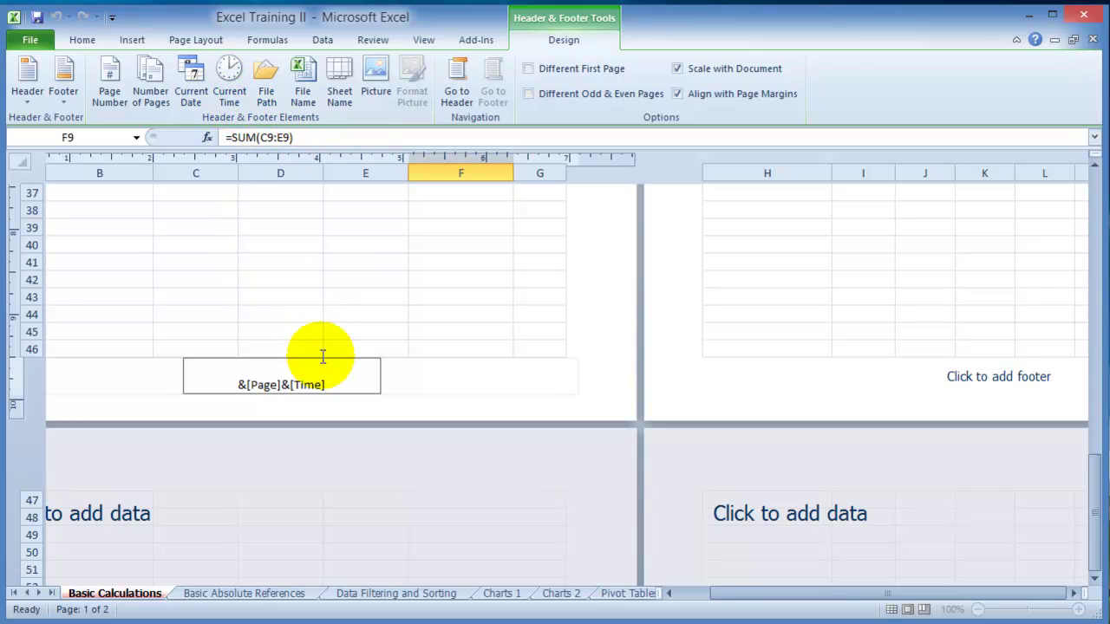
click(491, 384)
click(411, 327)
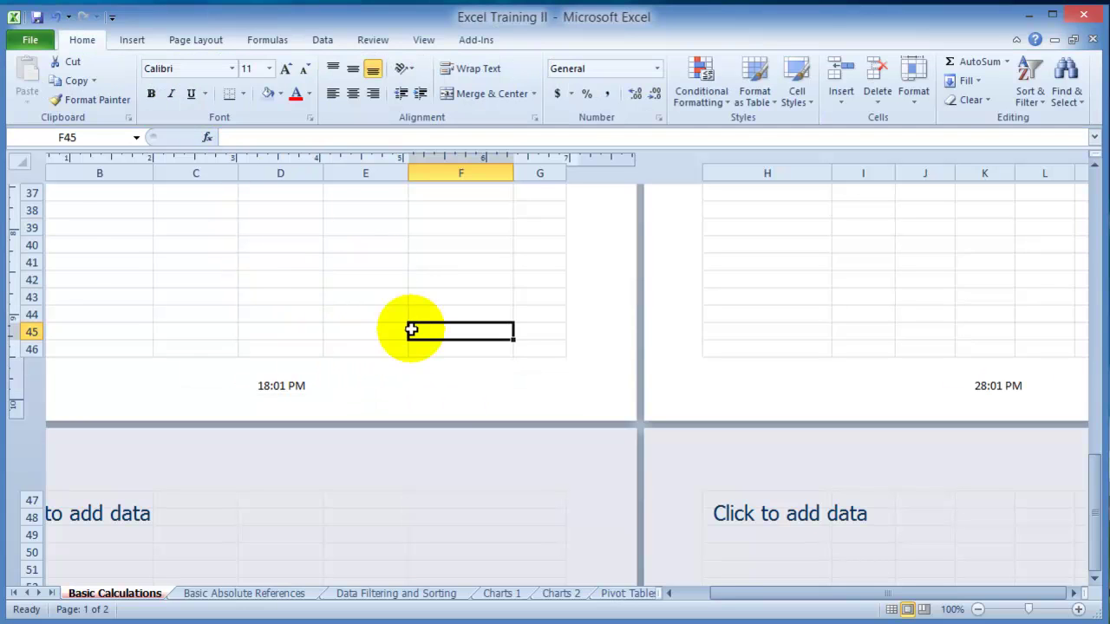
- Open File > Print to preview the budget sheet as page 1 of 2
click(29, 40)
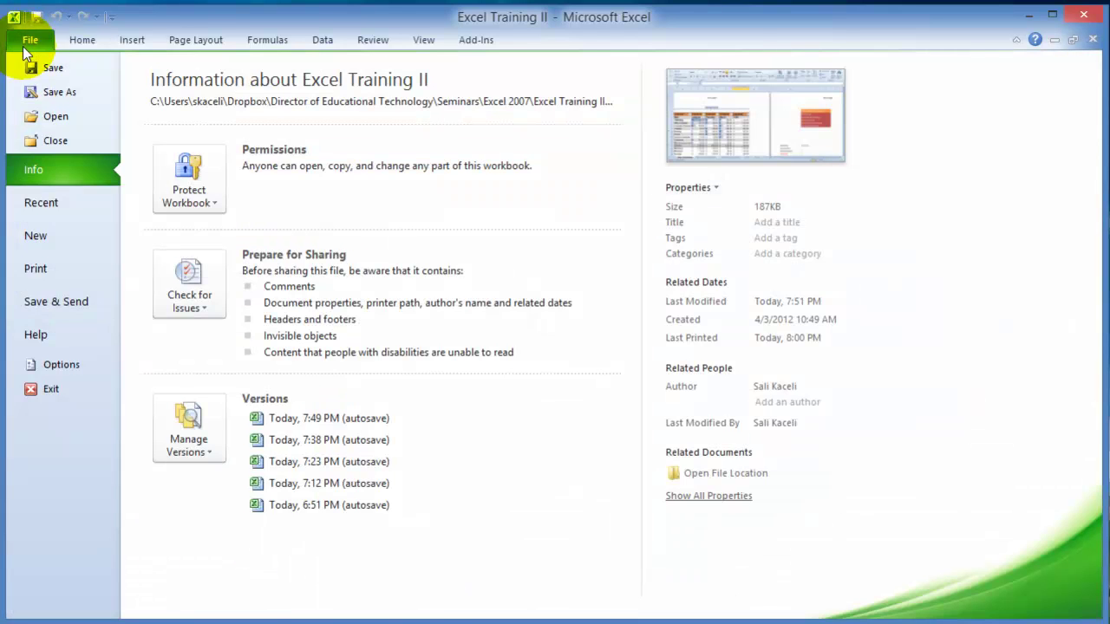
click(36, 268)
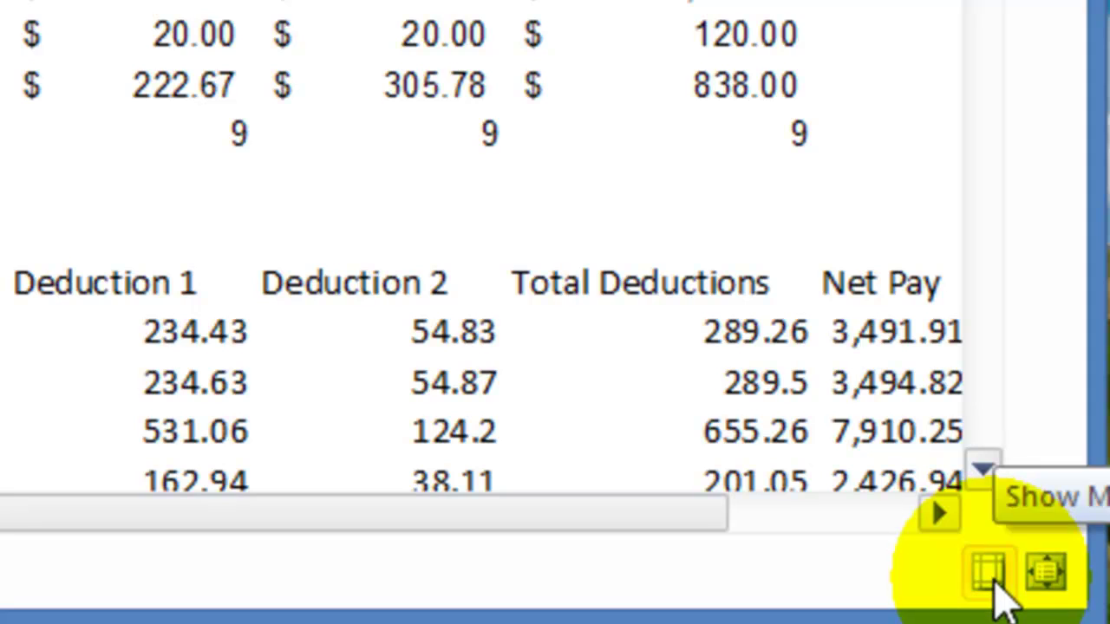
- Show margins in the preview, widen the item and January columns, then return to the sheet
click(991, 575)
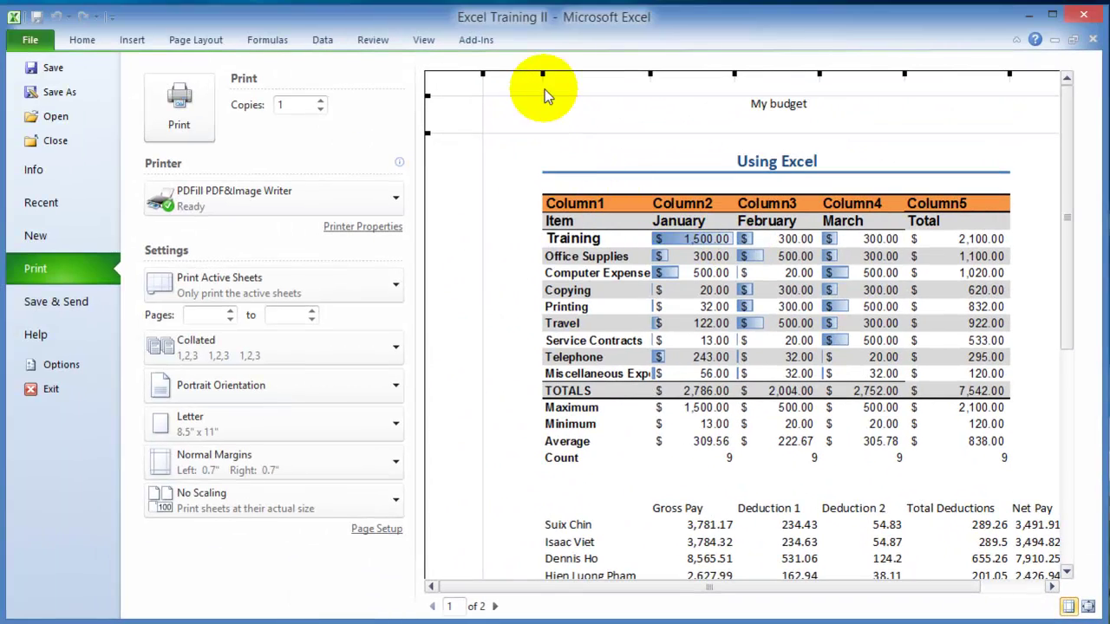
drag(540, 75, 495, 97)
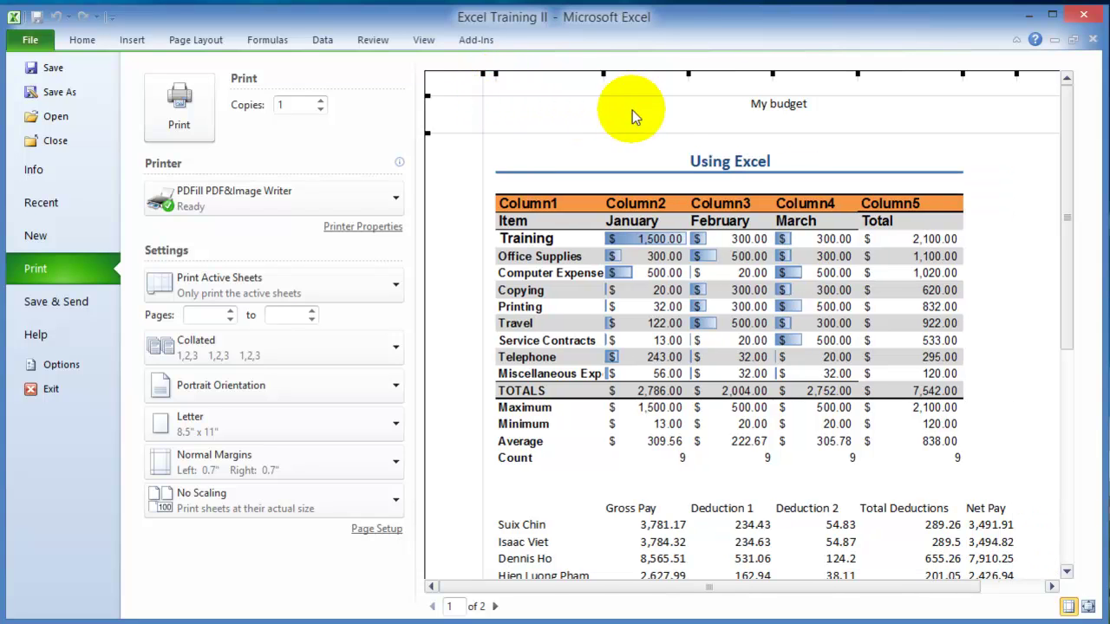
drag(600, 75, 627, 74)
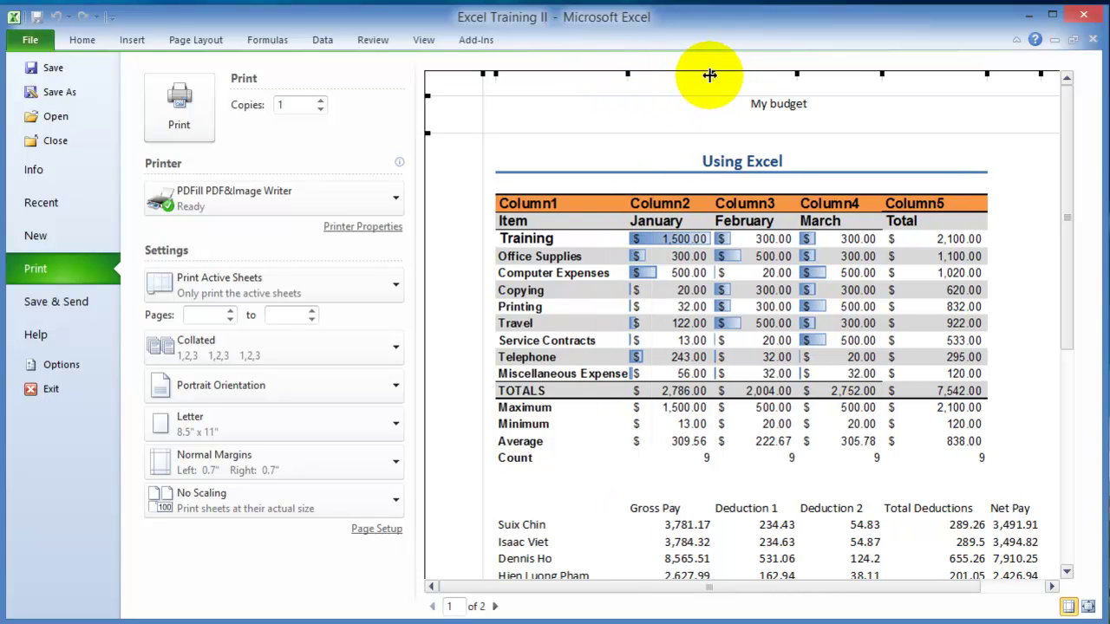
mouse_move(711, 75)
mouse_down()
mouse_move(755, 75)
mouse_move(709, 77)
mouse_up()
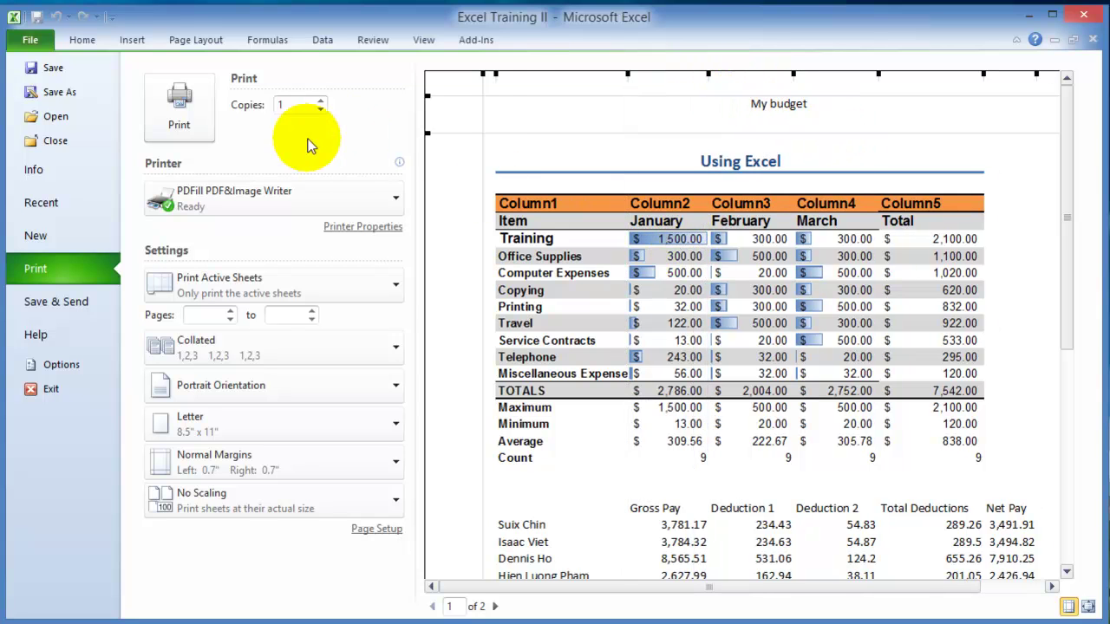
click(82, 40)
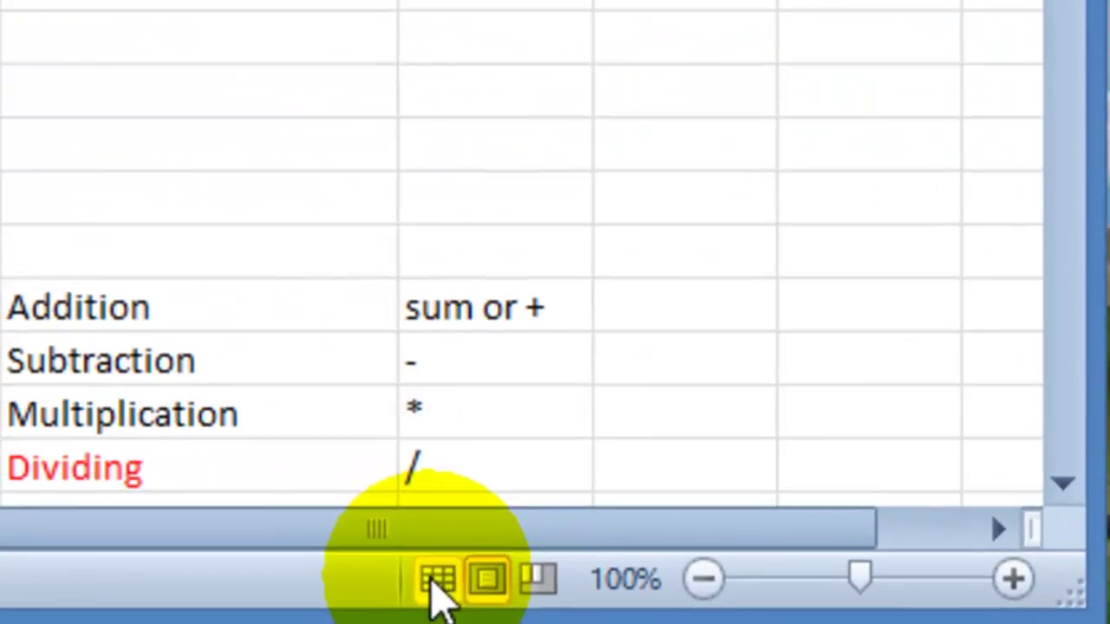
- Switch back to Normal view and select the payroll table B22:G29
click(436, 581)
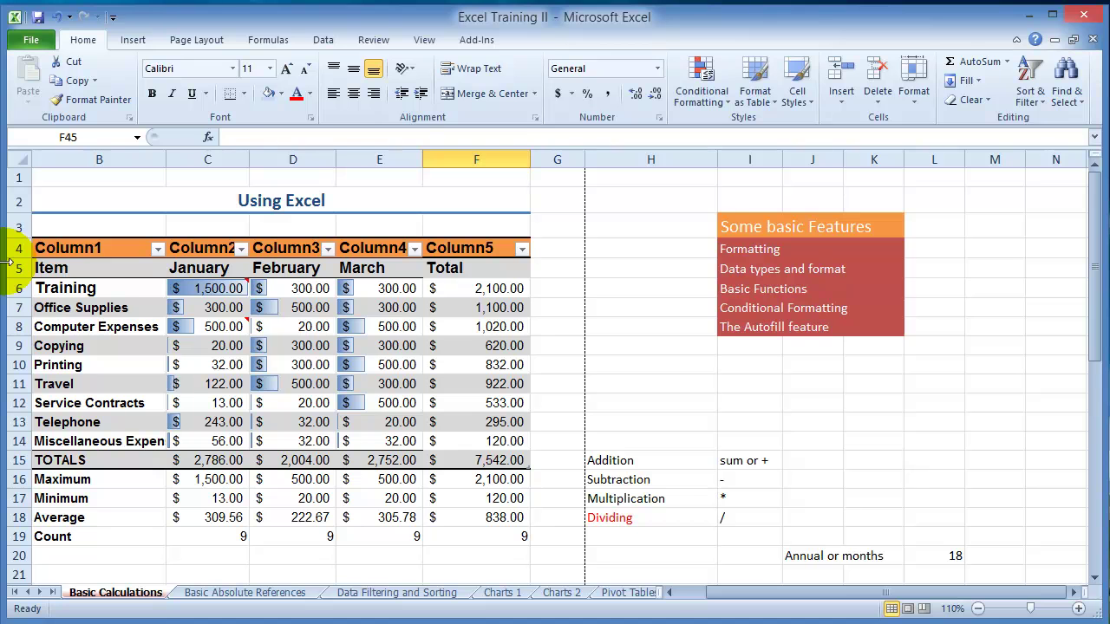
click(102, 288)
scroll(312, 333, down, 3)
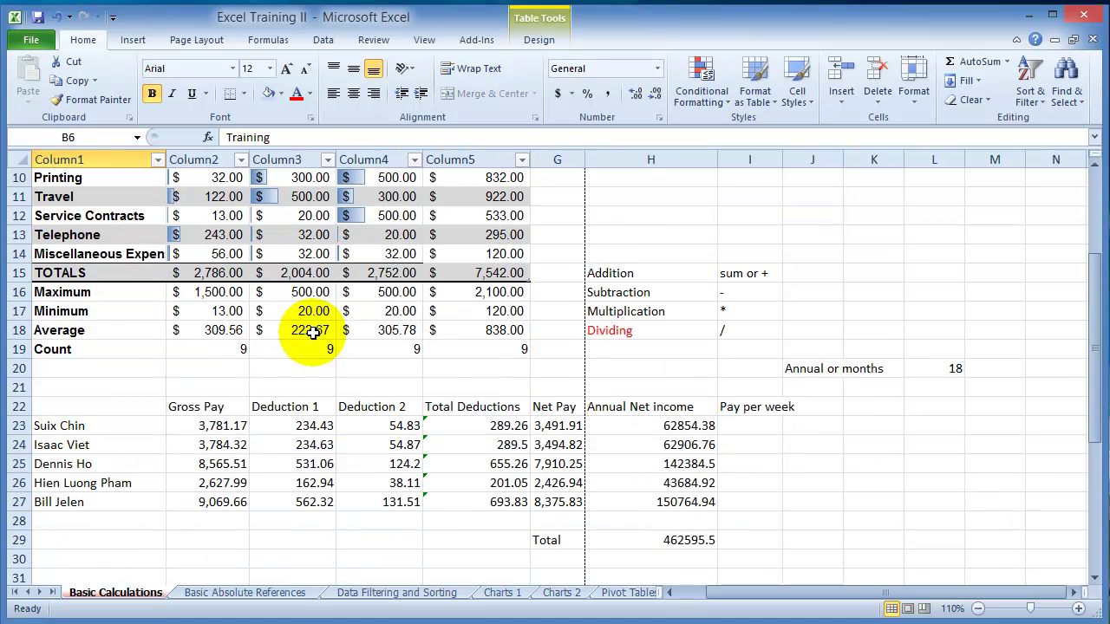
drag(41, 406, 541, 544)
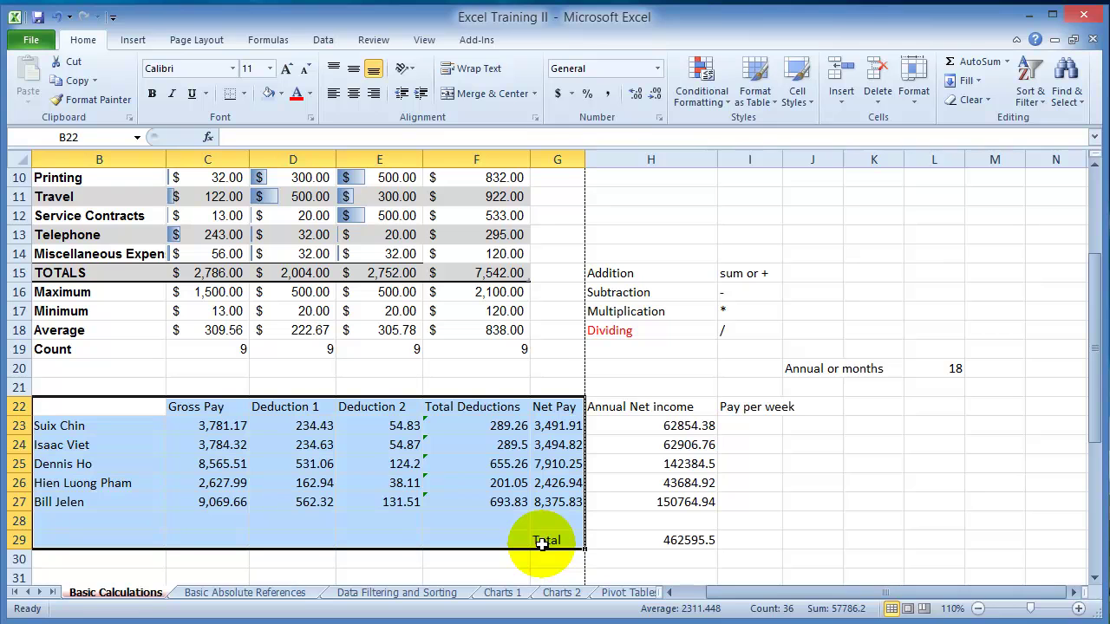
- Set B22:G29 as the print area and preview it as a single page
click(198, 41)
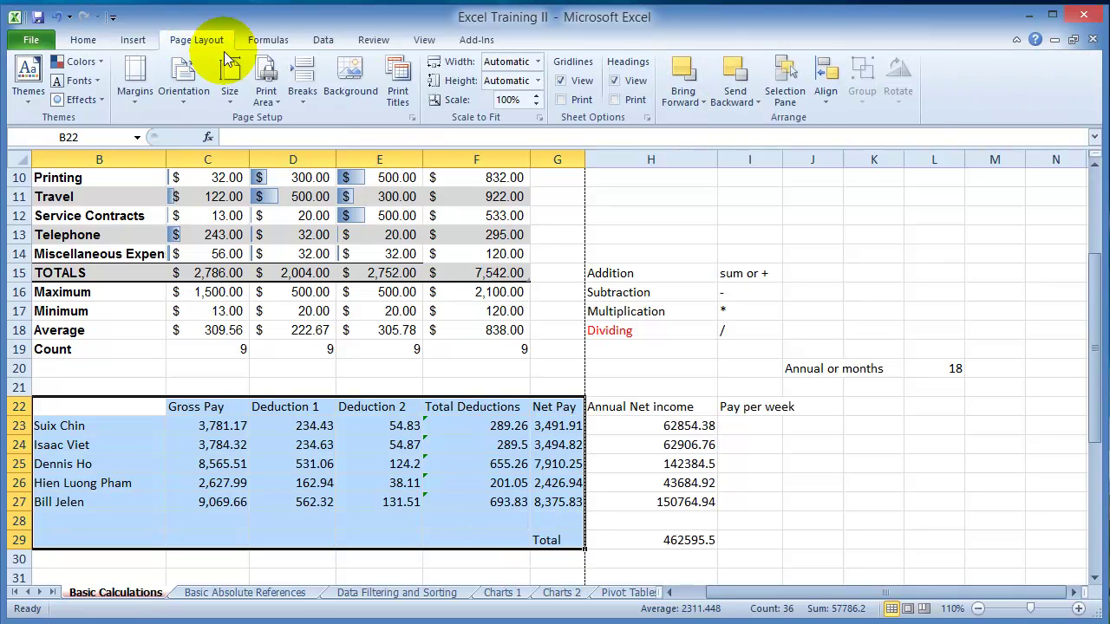
click(280, 101)
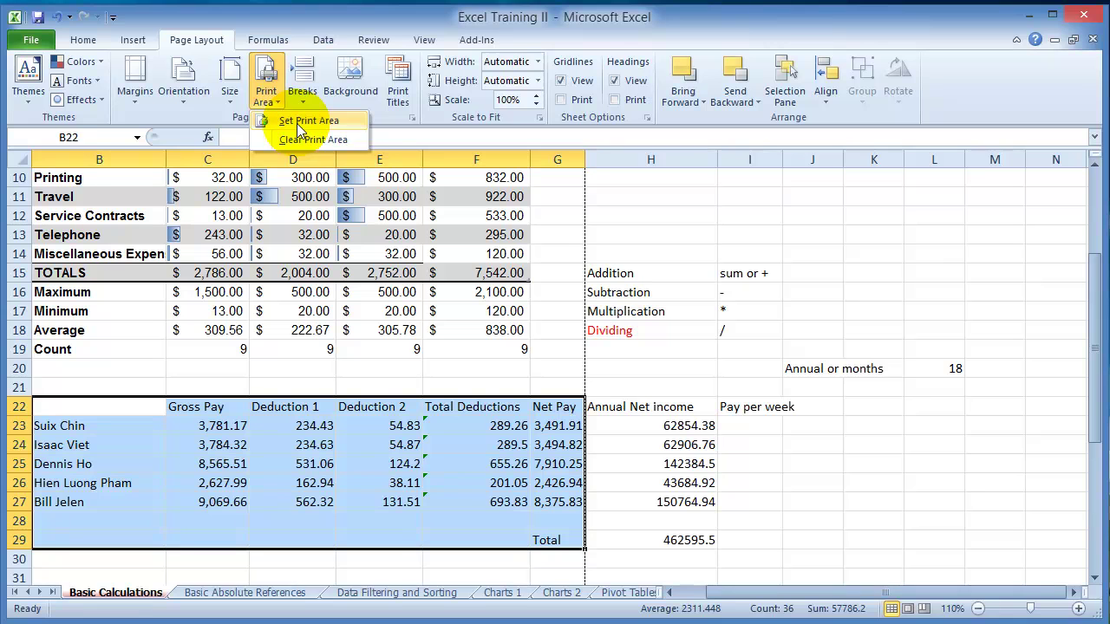
click(297, 123)
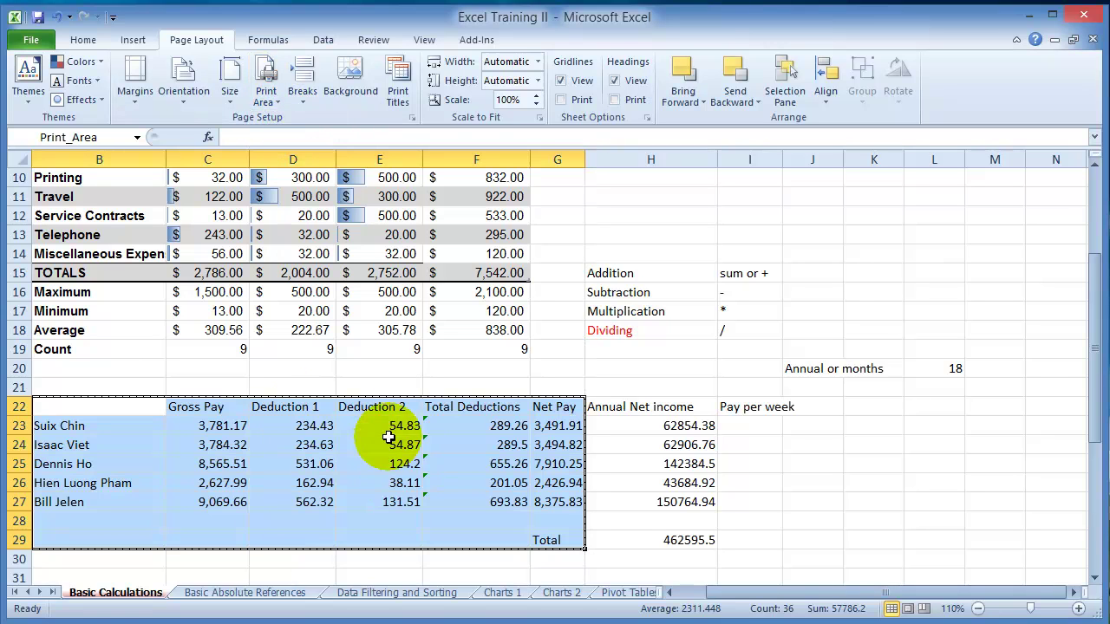
click(353, 364)
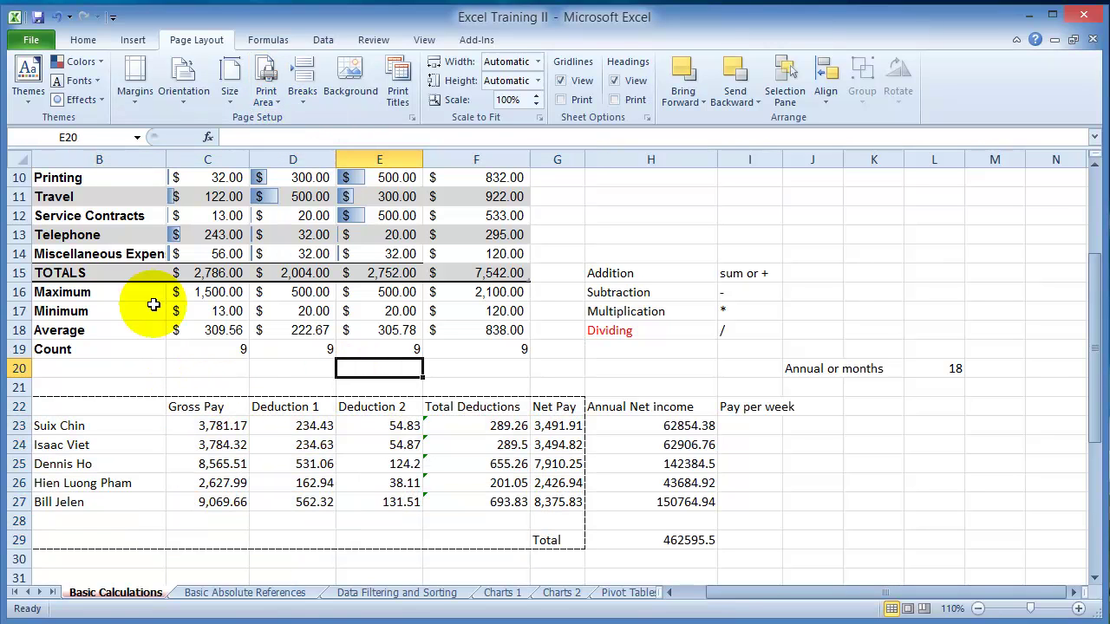
click(39, 39)
click(46, 260)
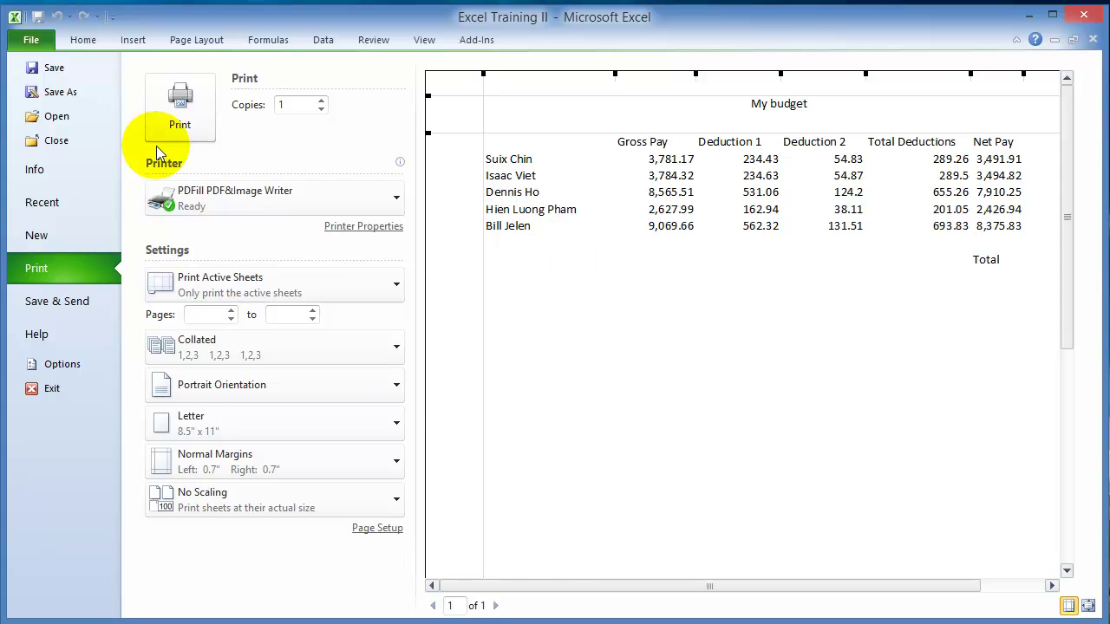
- Close the preview and clear the payroll print area via Page Layout > Print Area
click(87, 40)
click(241, 446)
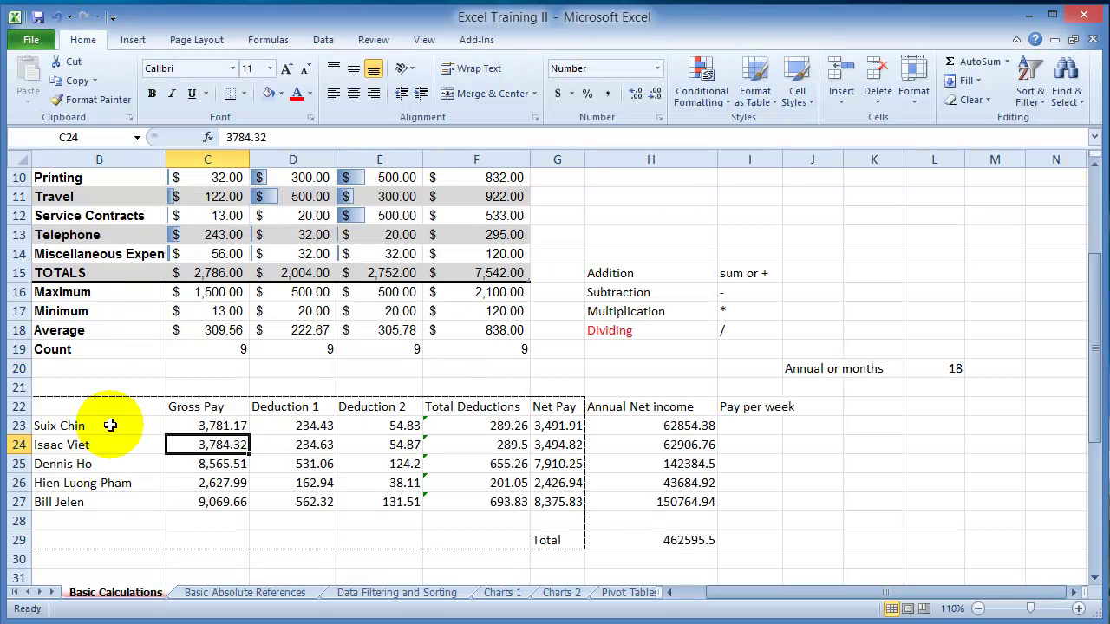
drag(69, 409, 113, 425)
scroll(193, 222, up, 3)
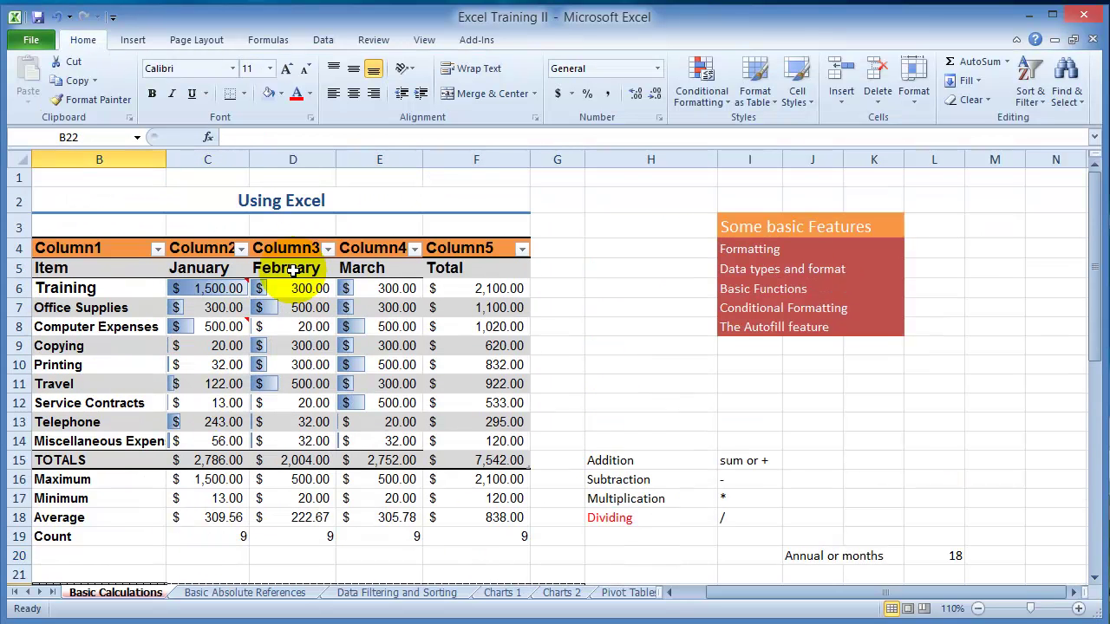
click(63, 233)
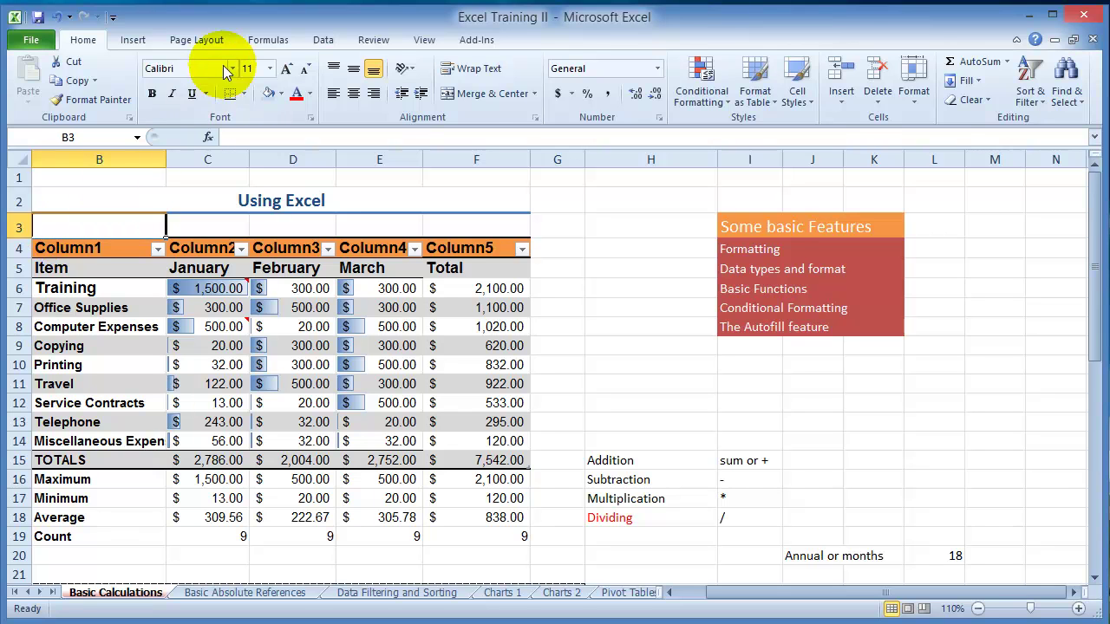
click(197, 40)
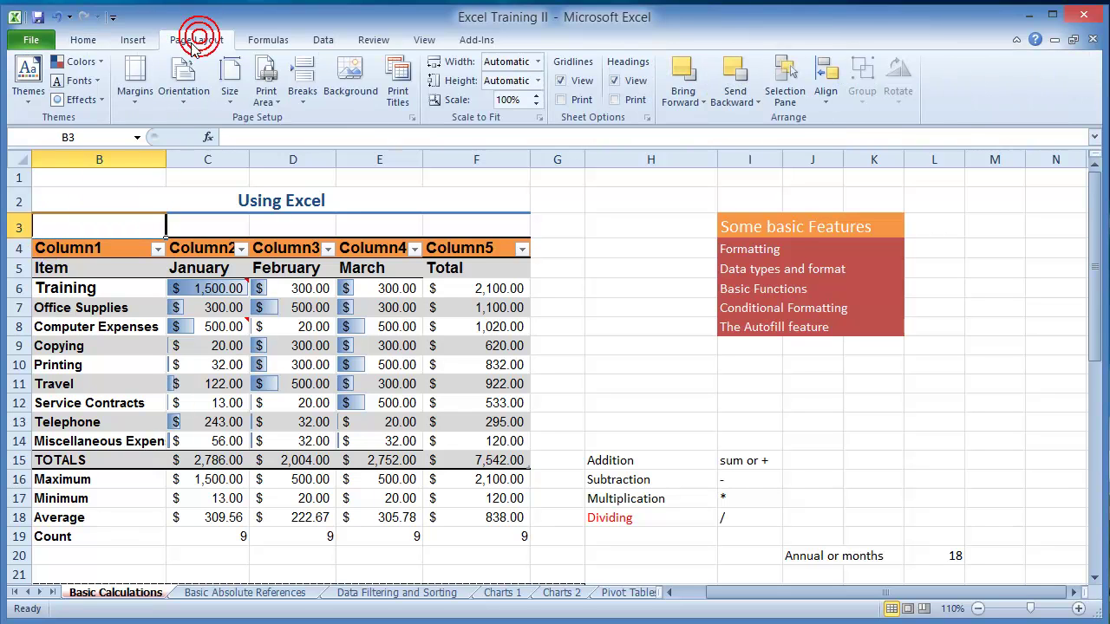
click(276, 104)
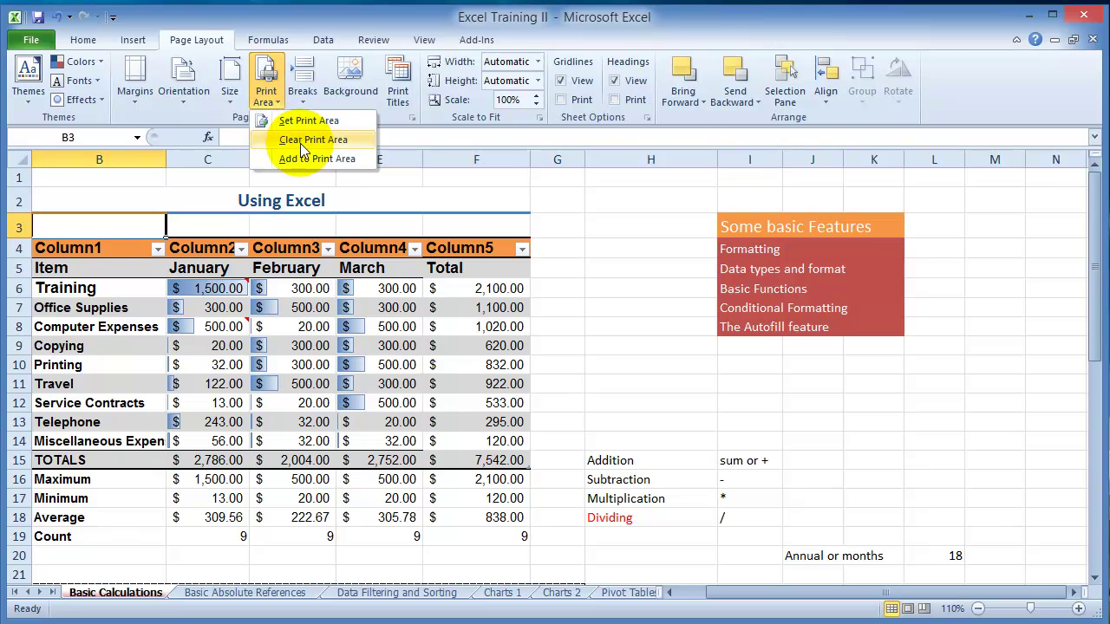
click(303, 141)
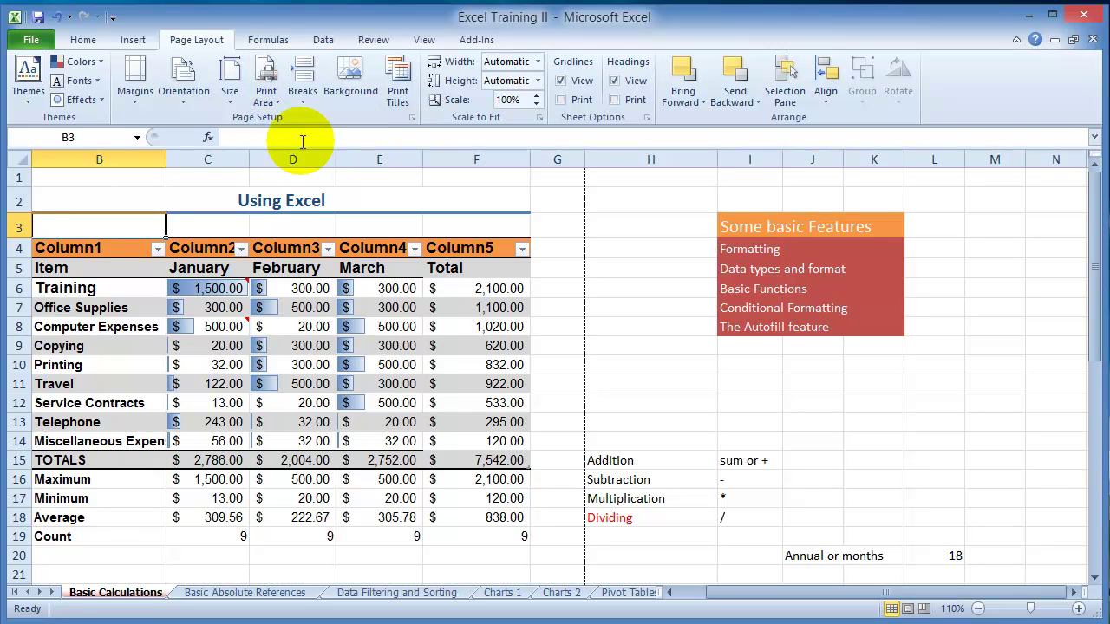
click(449, 310)
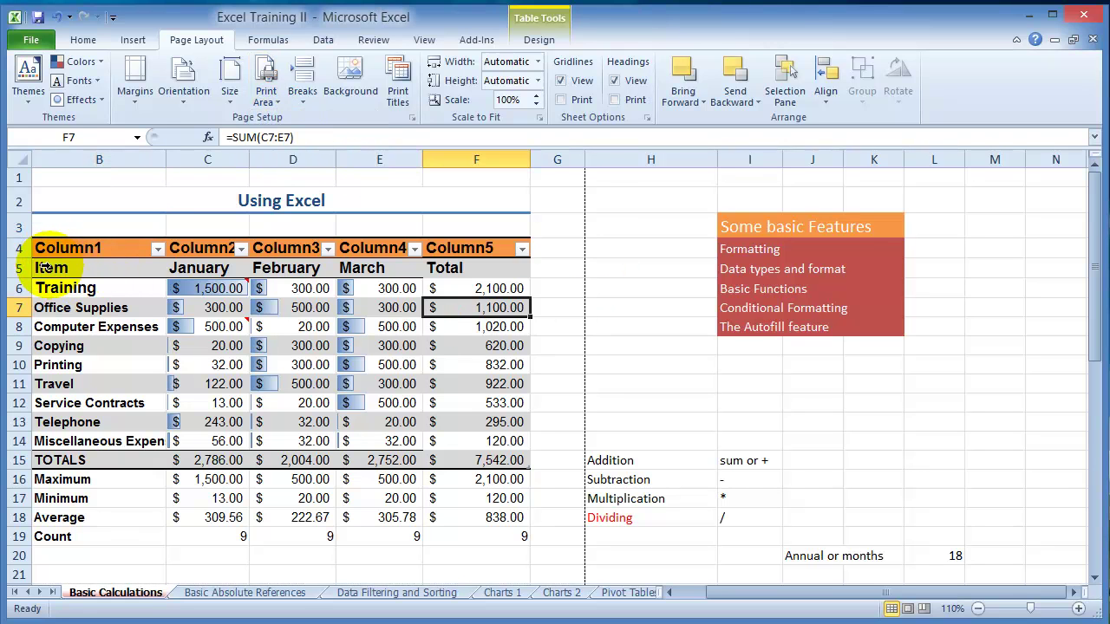
- Set B5:F15 as the print area, preview it, and widen the Total column
drag(39, 265, 319, 461)
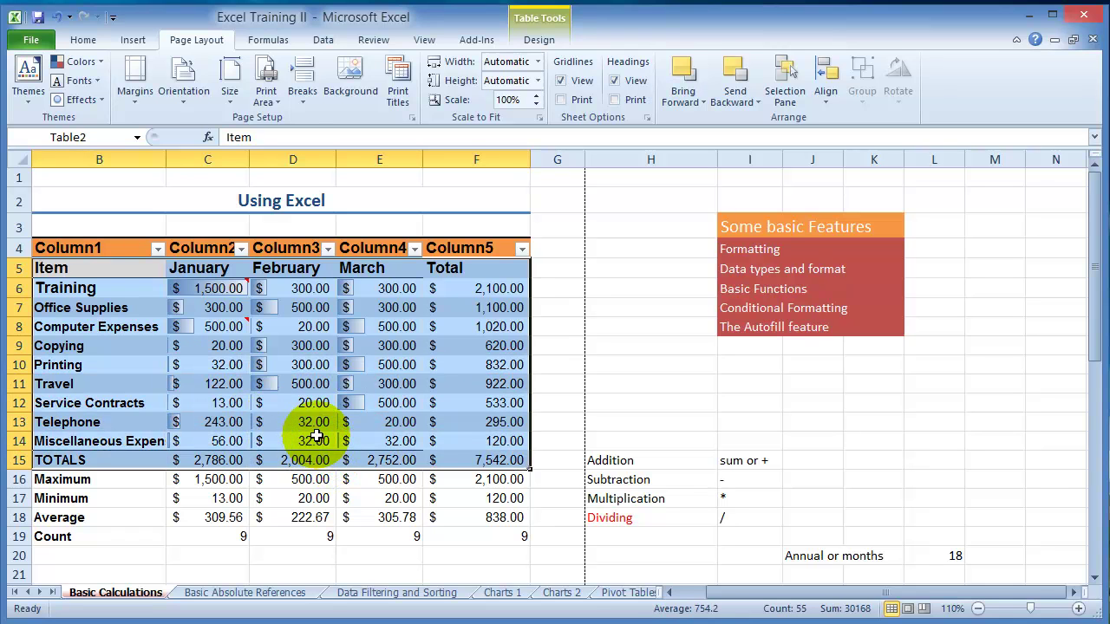
click(270, 98)
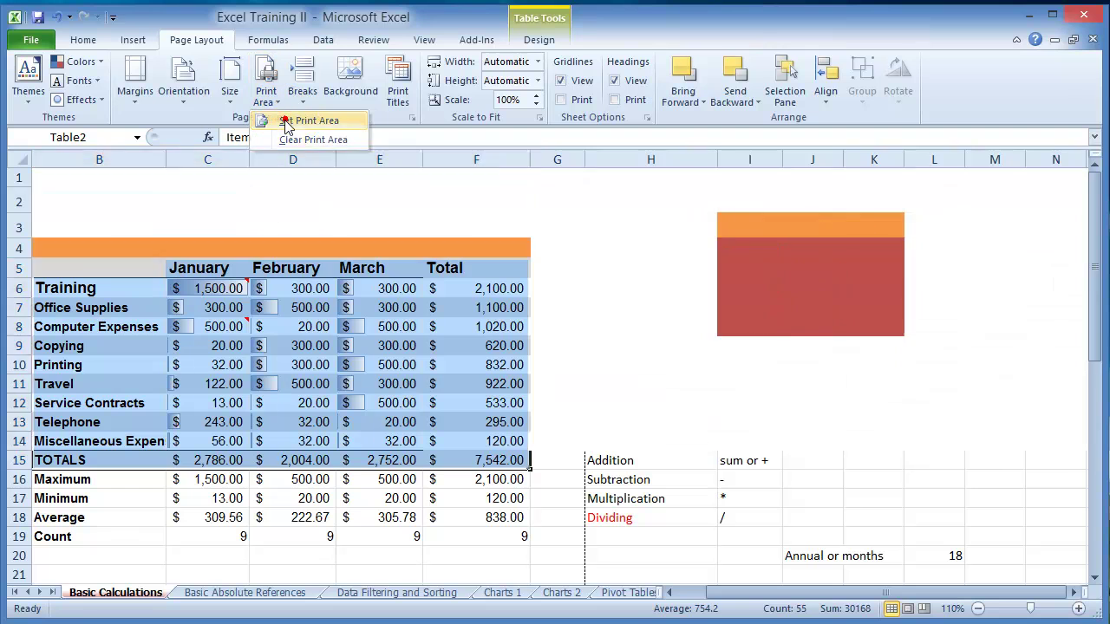
click(286, 124)
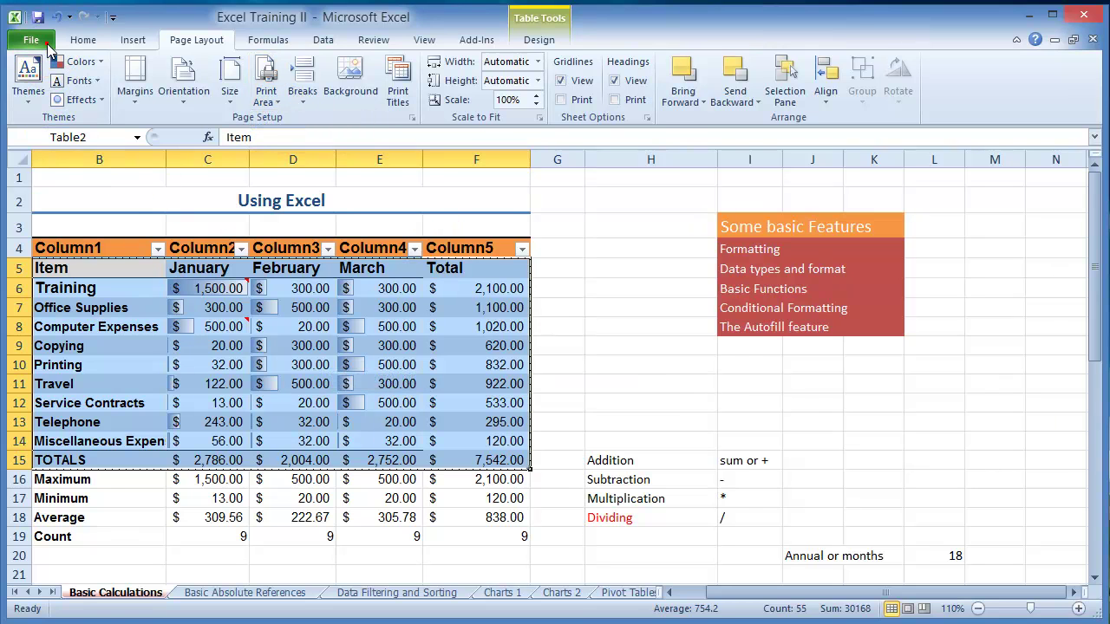
click(48, 45)
click(70, 272)
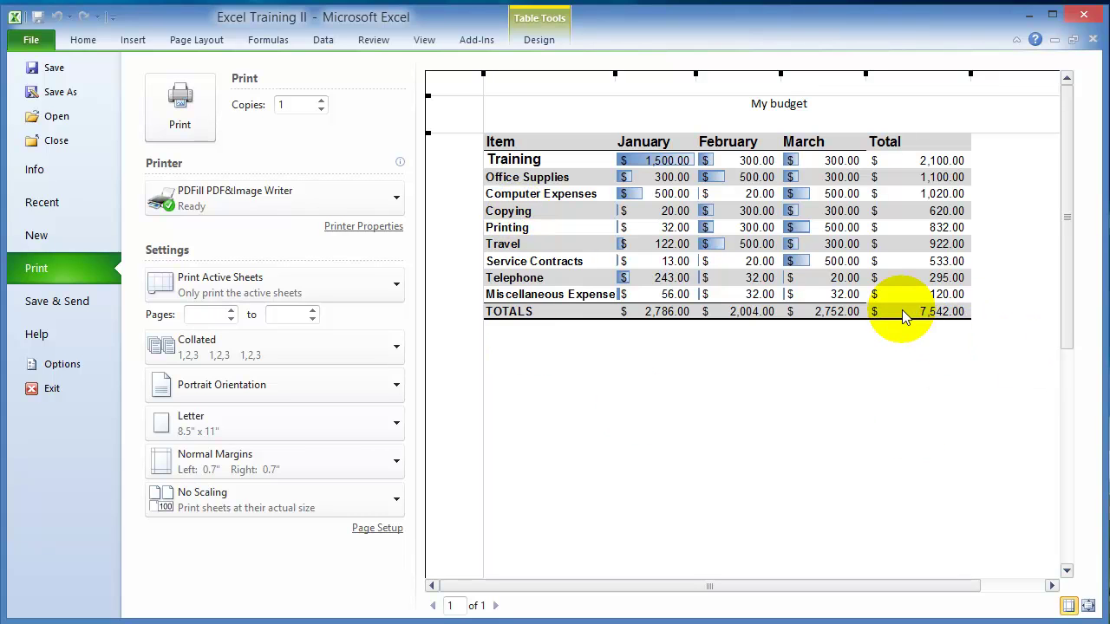
drag(971, 159, 1029, 130)
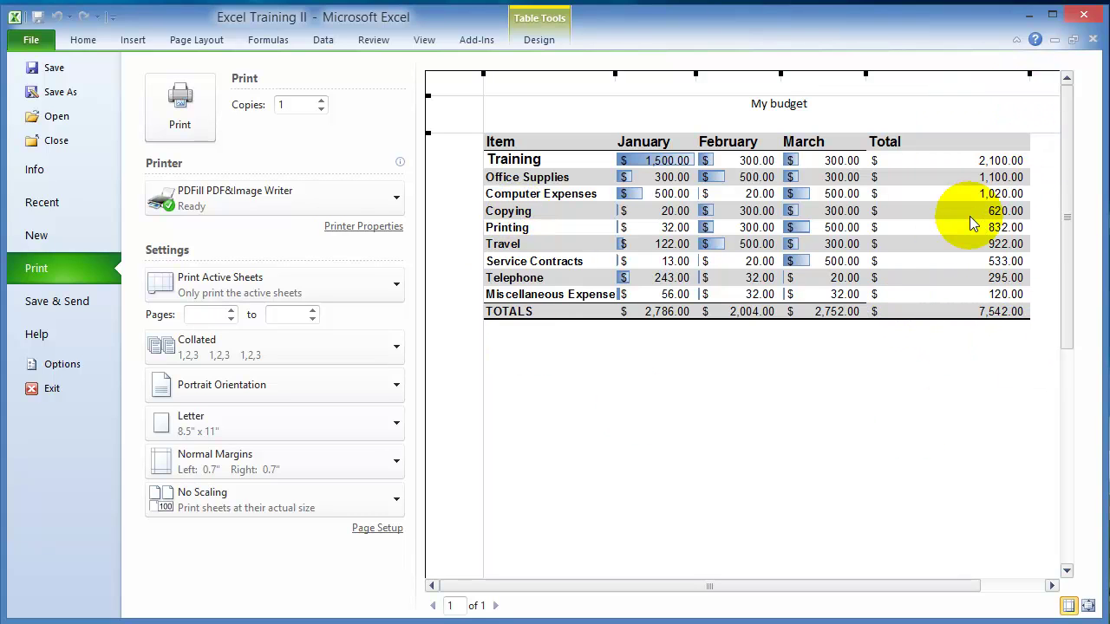